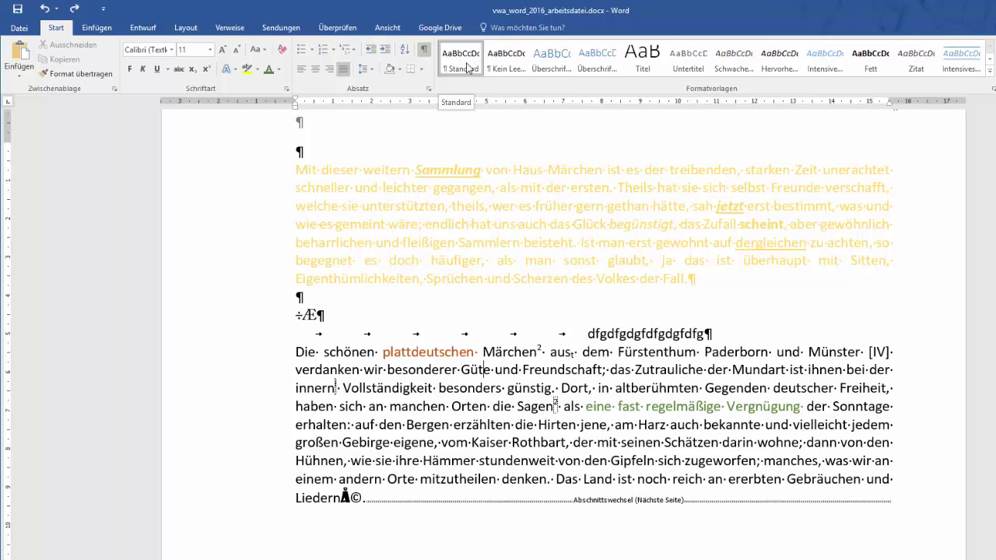
Modify the Standard style to use the Calibri font at 12 pt
right_click(468, 69)
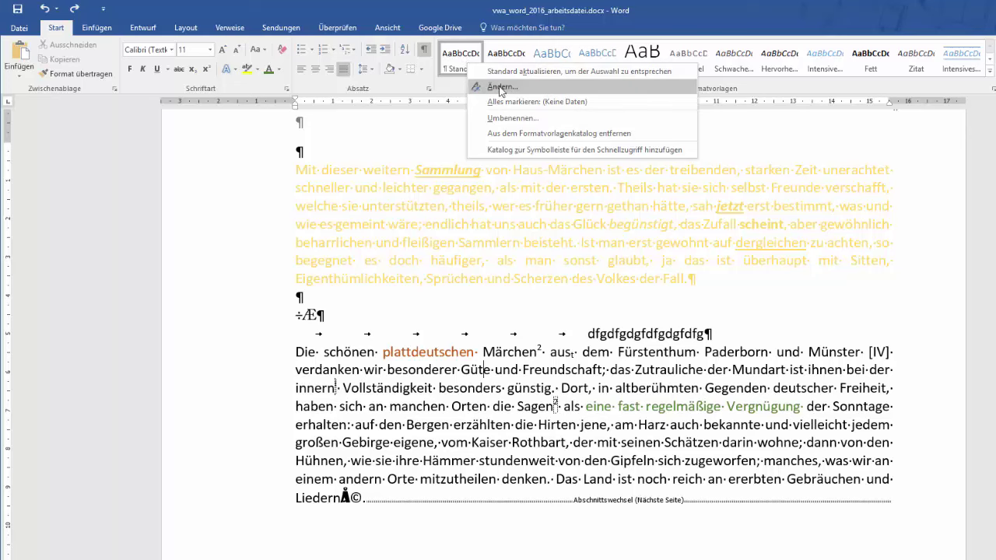
left_click(503, 87)
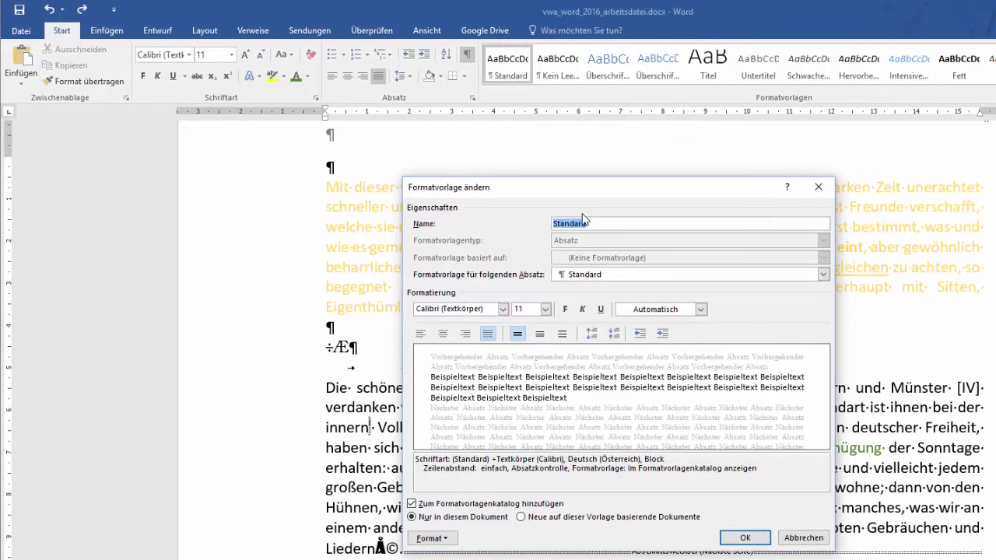
left_click(504, 310)
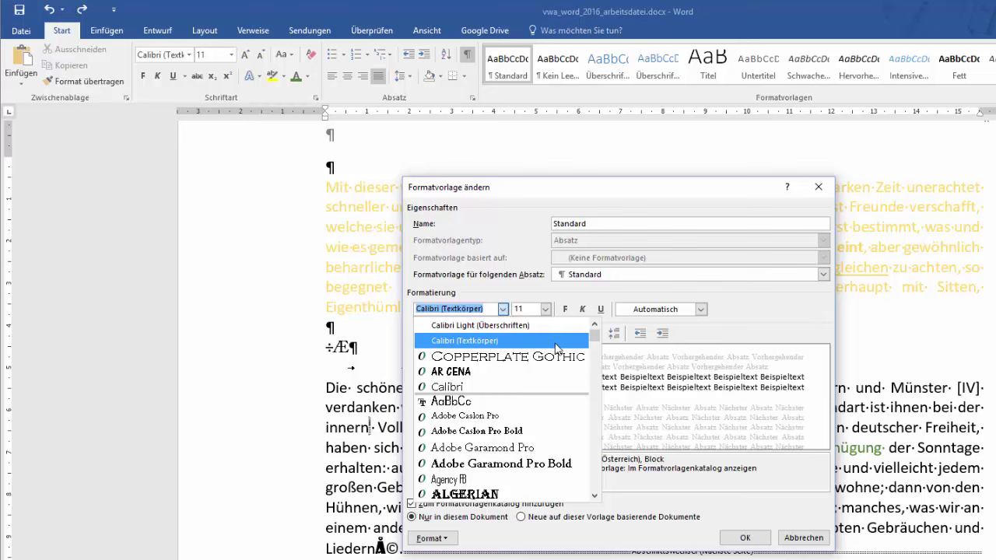
left_click_drag(592, 339, 587, 367)
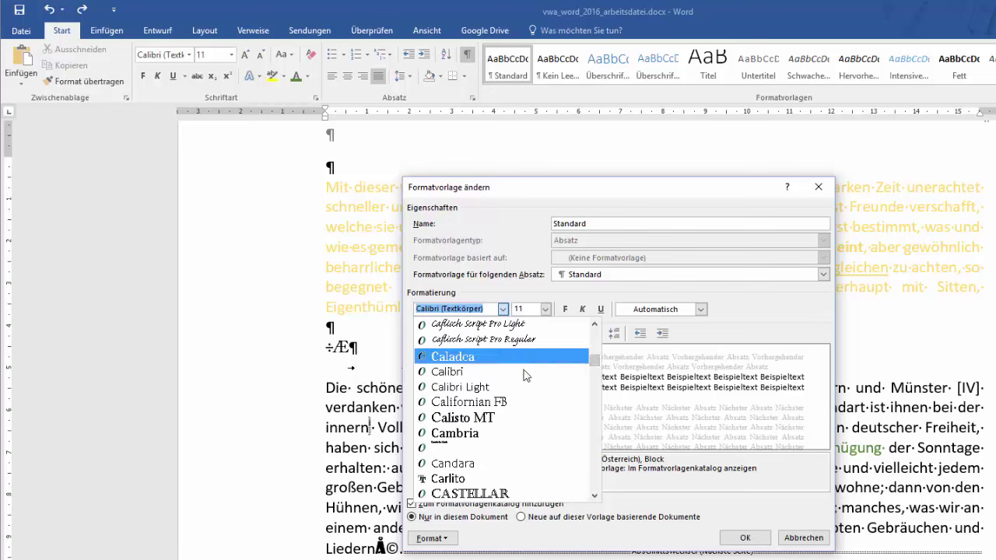
left_click(498, 373)
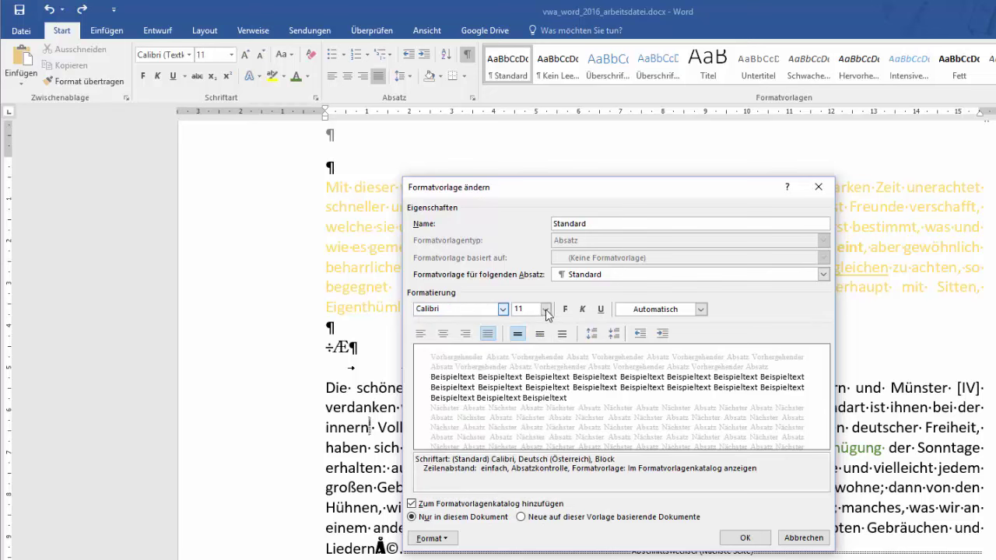
left_click(545, 309)
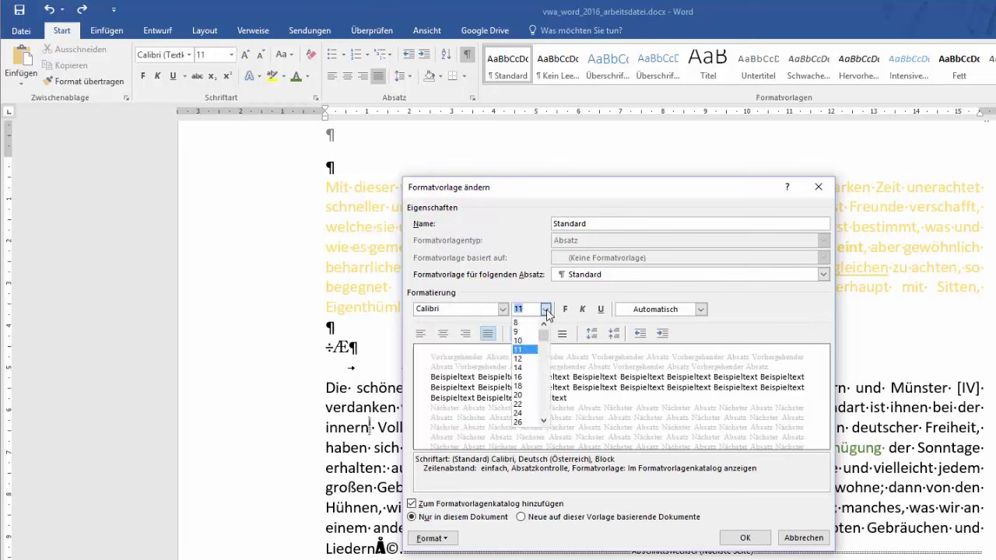
left_click(529, 359)
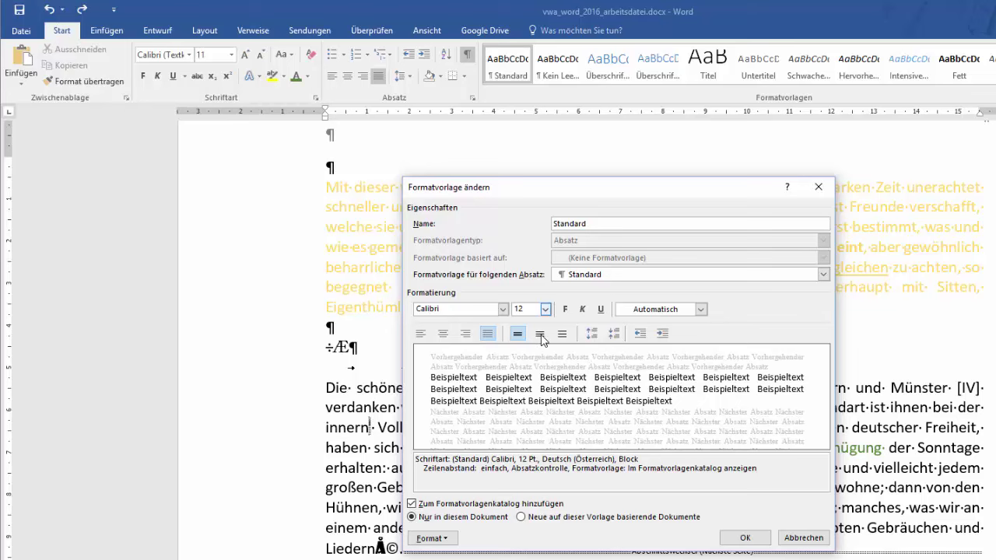
left_click(433, 538)
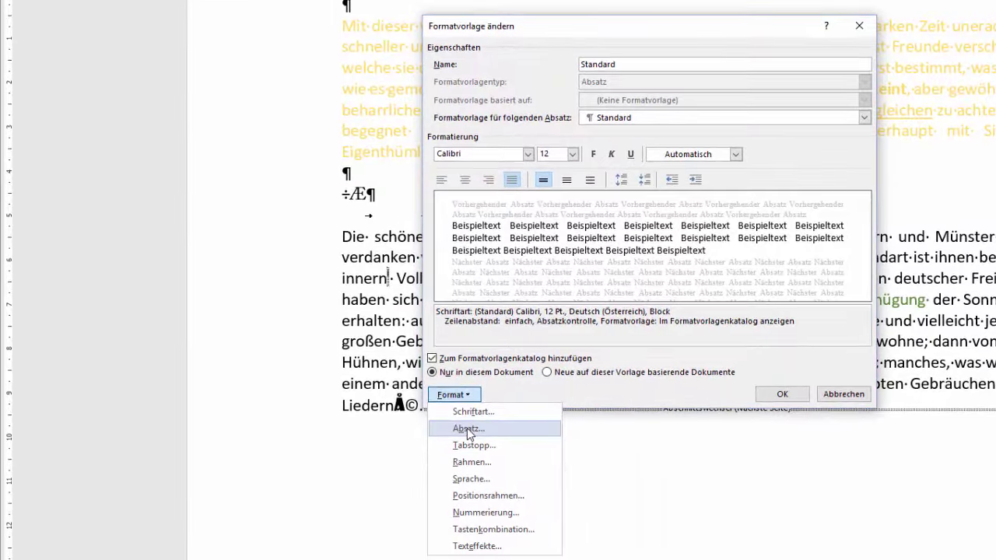
Set the Standard style's paragraph line spacing to 1,5 Zeilen
left_click(460, 476)
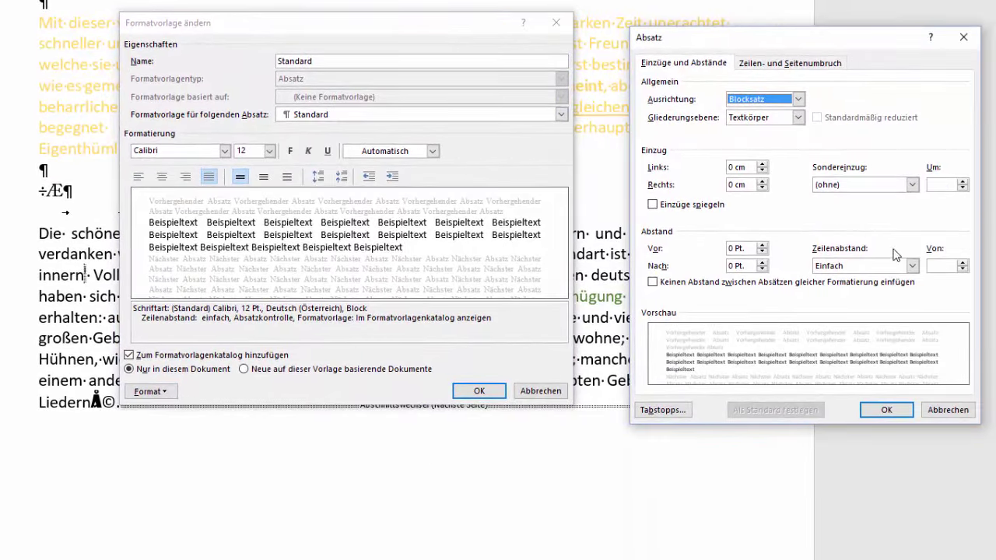
left_click(912, 265)
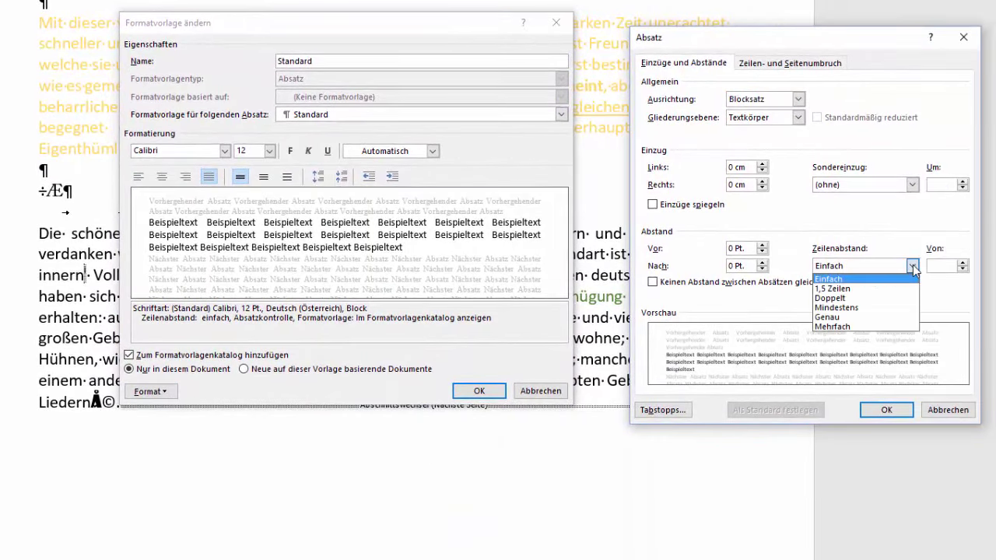
left_click(861, 296)
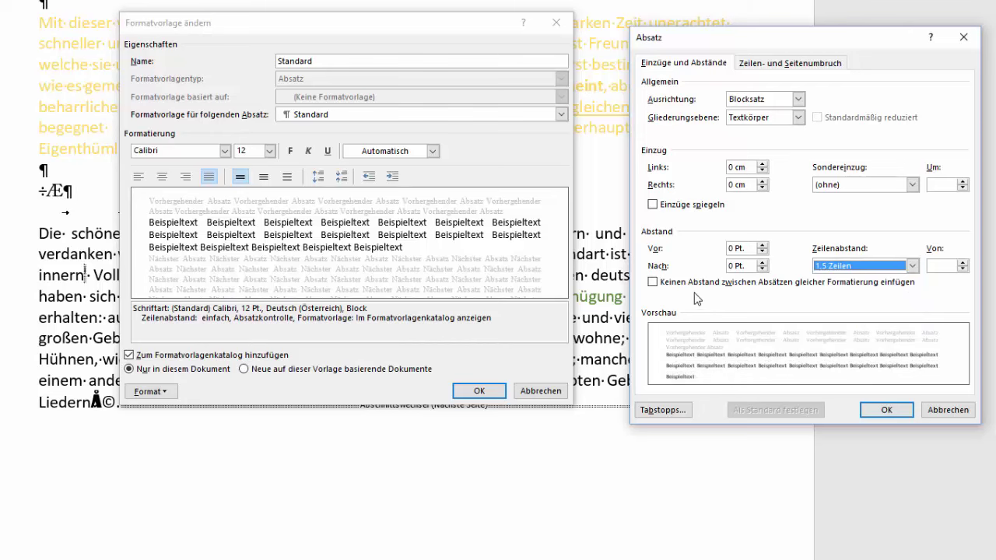
left_click(886, 410)
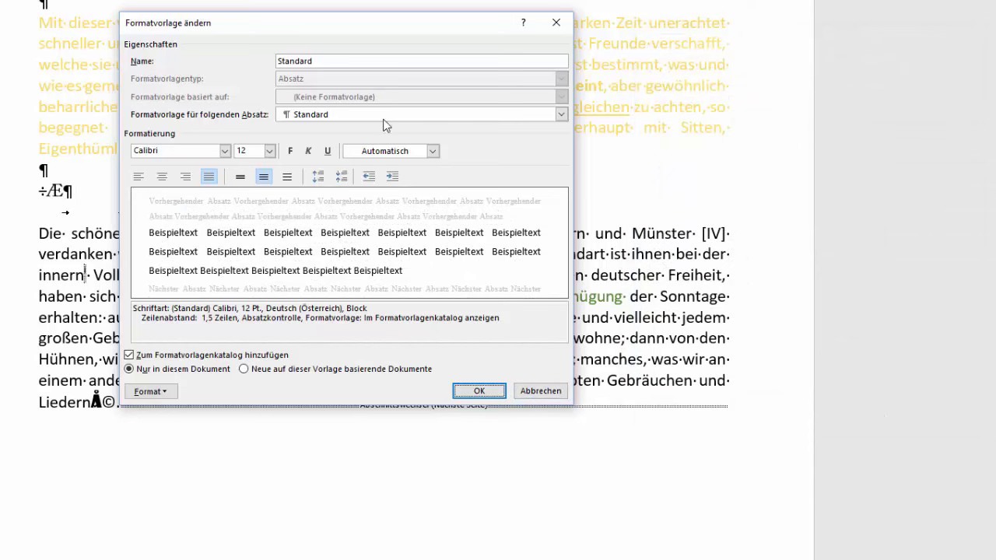
Apply the modified Standard style and check the body text now shows Calibri 12 pt
left_click(477, 392)
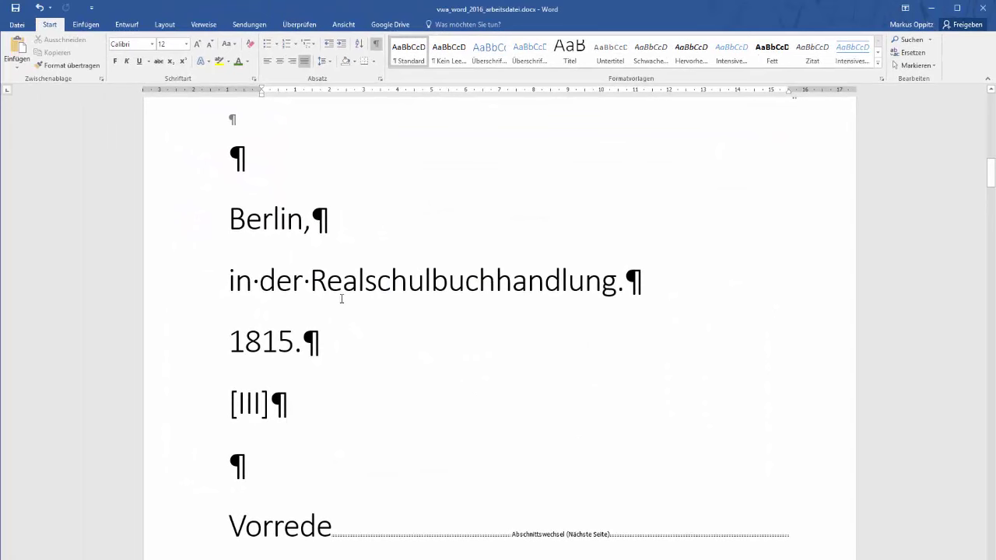
left_click(333, 281)
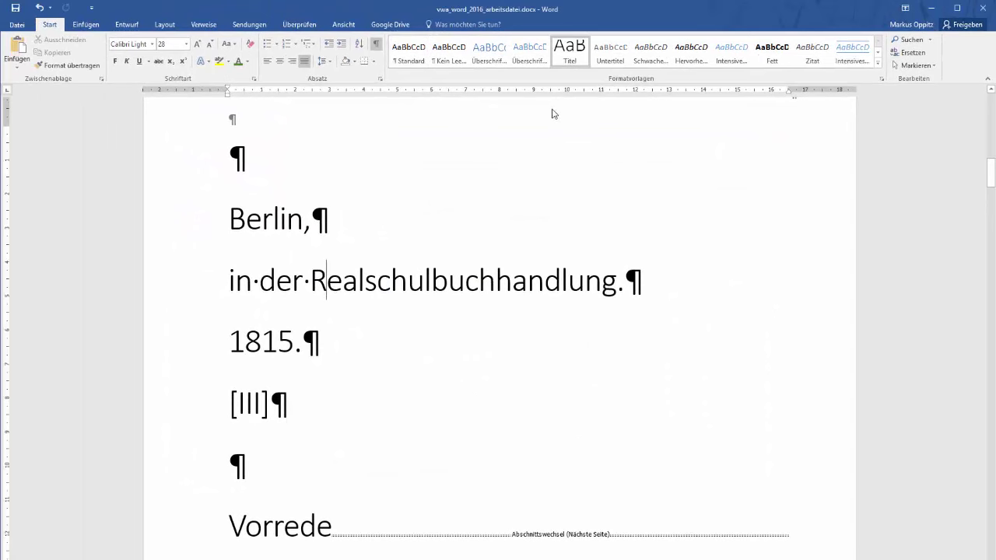
scroll(361, 255, "down", 4)
scroll(361, 255, "down", 5)
scroll(361, 254, "down", 5)
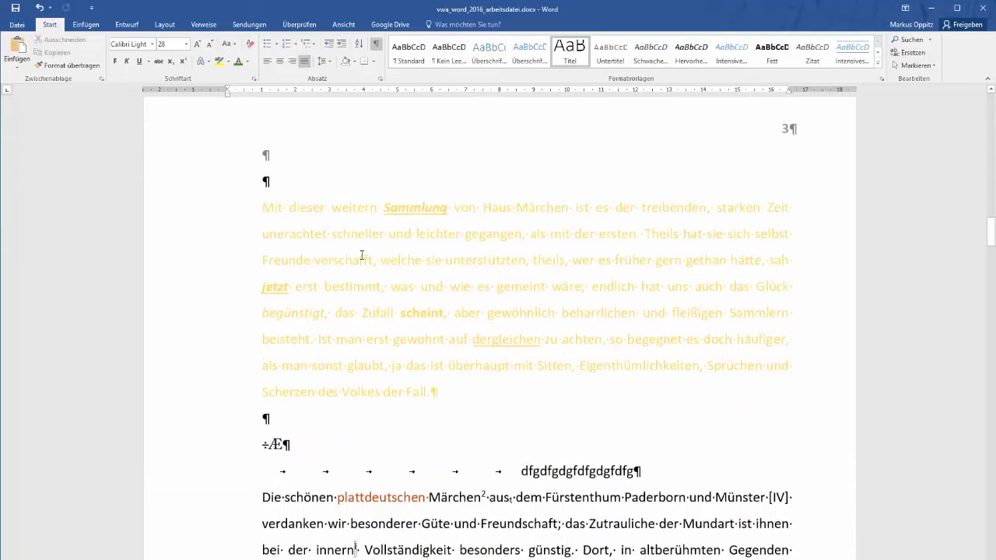
scroll(361, 255, "down", 1)
left_click(361, 257)
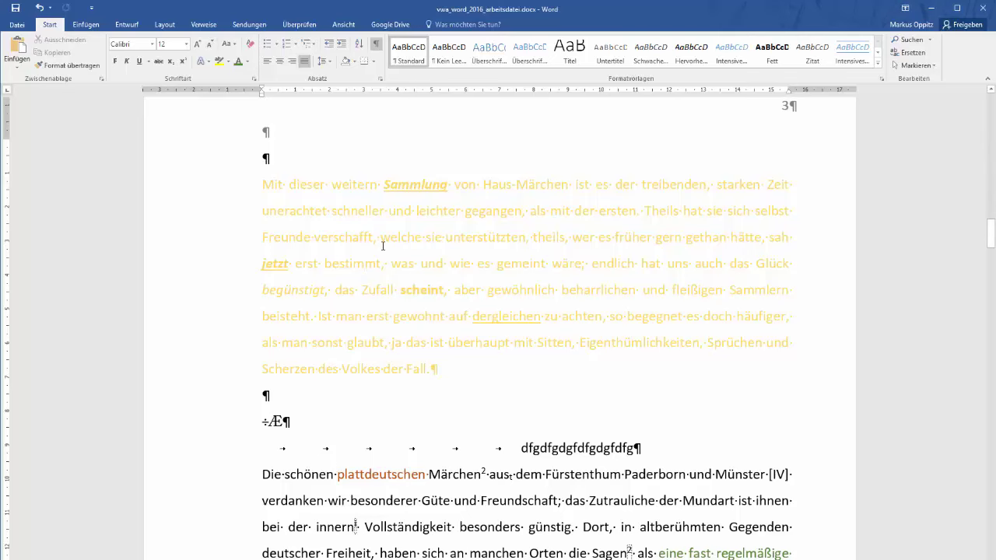
Scroll back to the page with the 'Zweiter Band.' heading and its footnote
scroll(382, 245, "down", 1)
scroll(382, 246, "down", 4)
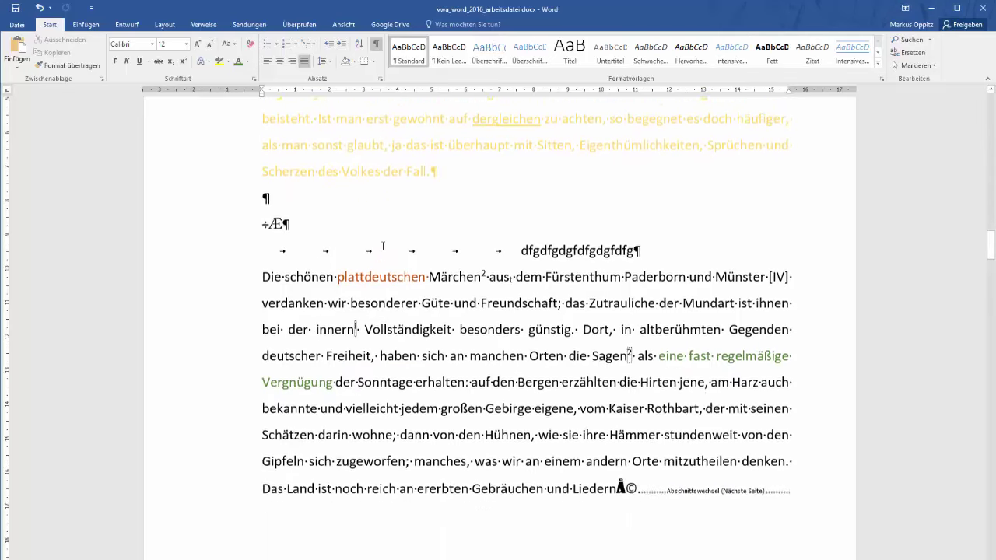
scroll(382, 246, "up", 1)
scroll(384, 251, "up", 9)
scroll(383, 250, "up", 1)
scroll(382, 251, "up", 2)
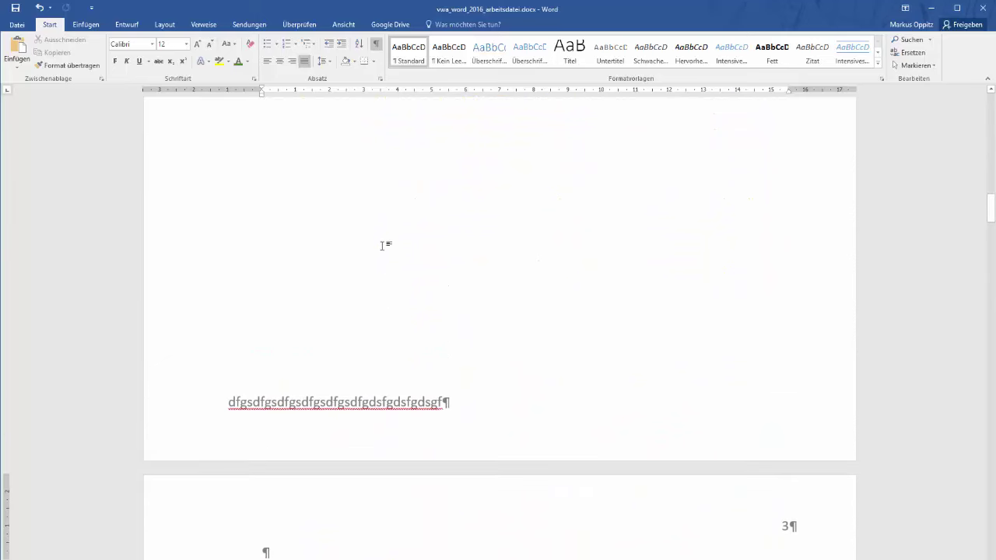
scroll(382, 249, "up", 3)
scroll(382, 245, "up", 1)
scroll(382, 246, "up", 2)
scroll(382, 246, "down", 15)
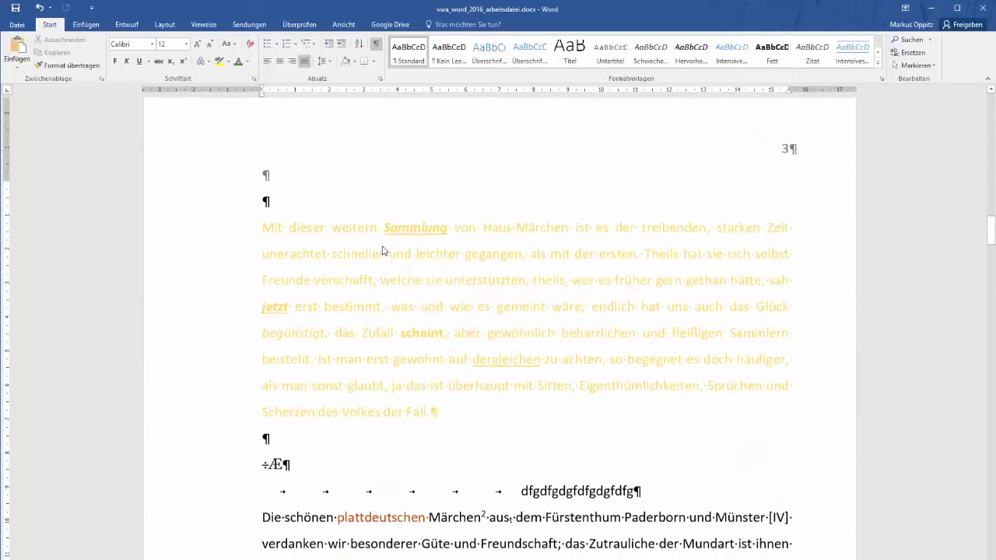
scroll(382, 246, "up", 6)
scroll(383, 245, "up", 6)
scroll(382, 246, "up", 5)
scroll(382, 245, "up", 1)
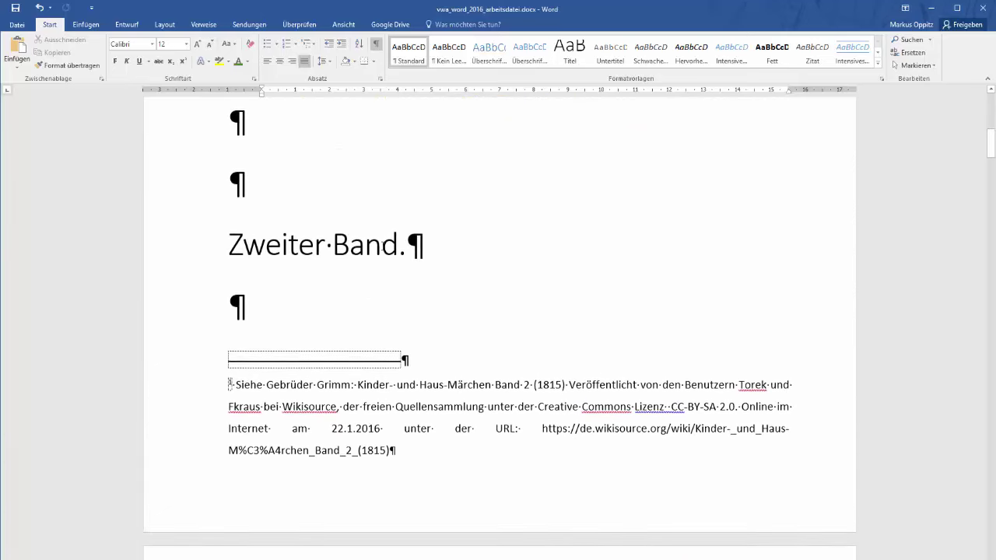
Select the entire footnote paragraph citing the Grimm edition and bring up the styles gallery
left_click(329, 385)
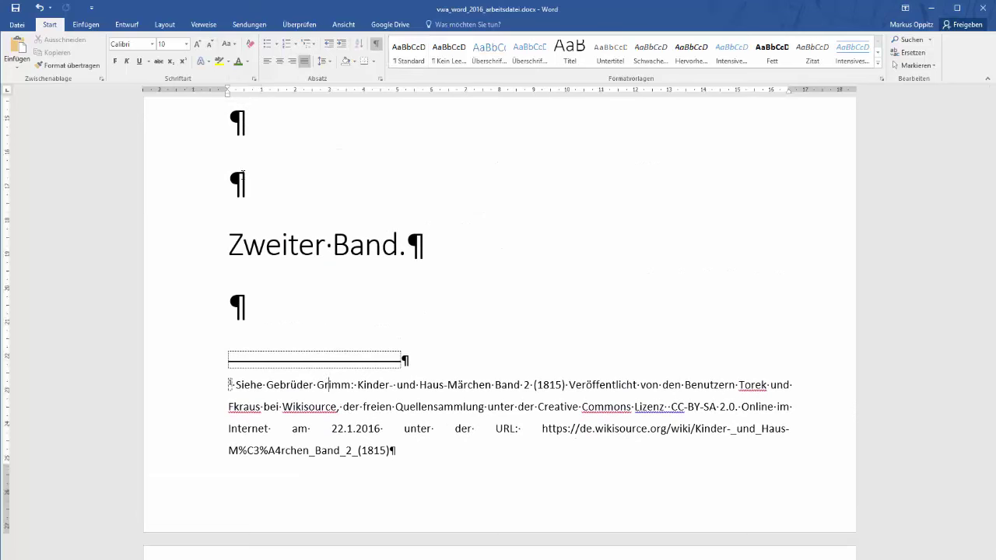
left_click(390, 451)
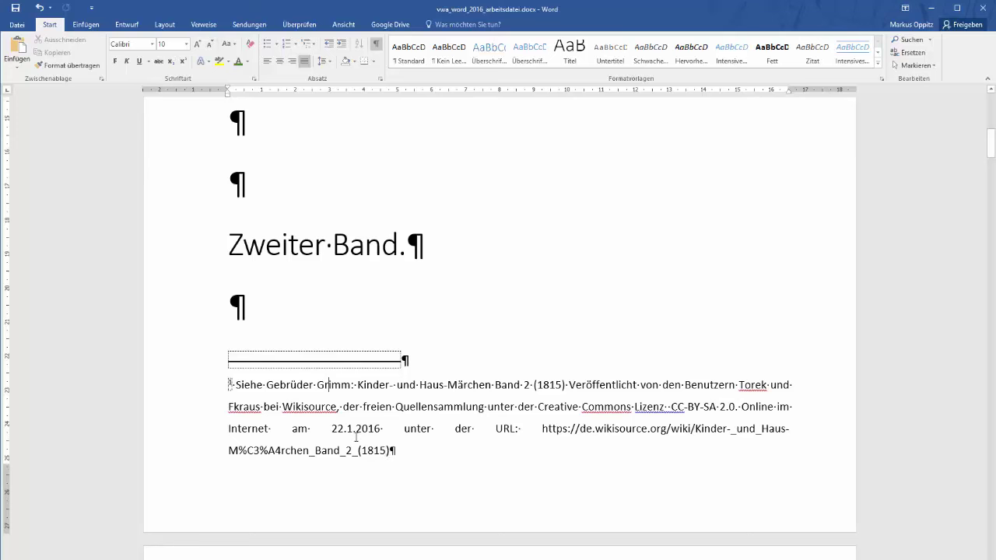
left_click_drag(355, 438, 235, 389)
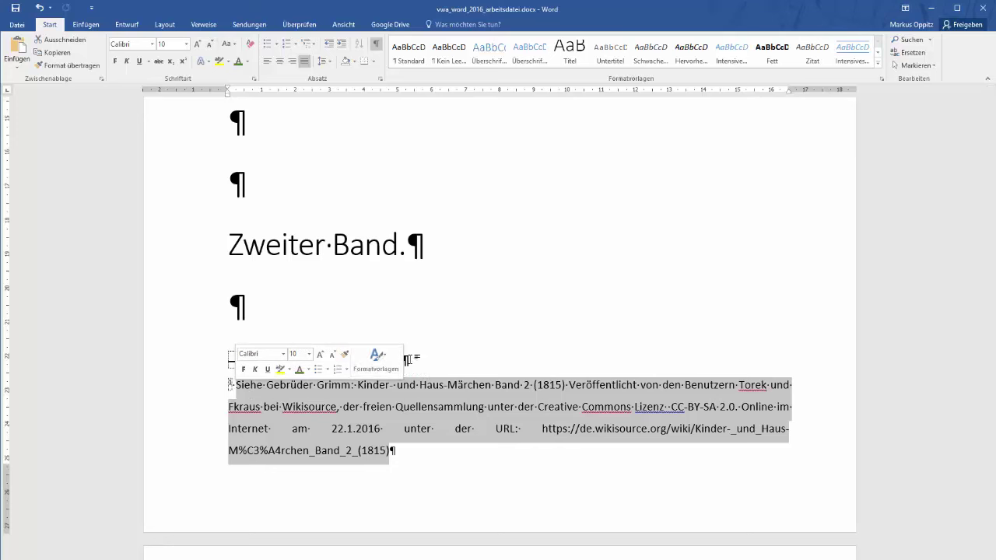
left_click(381, 363)
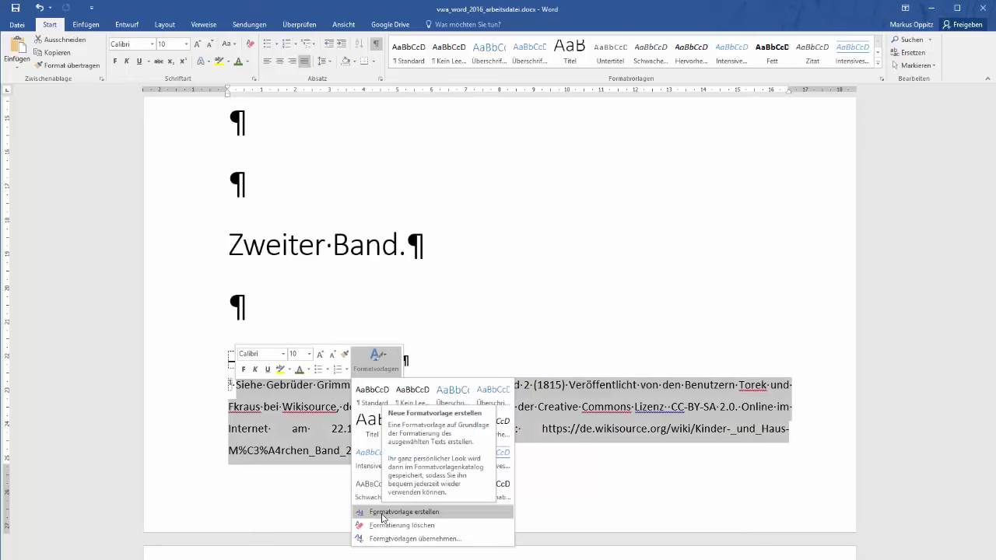
Create a new style from the footnote named 'Fußnote' and expand its full formatting settings
left_click(383, 517)
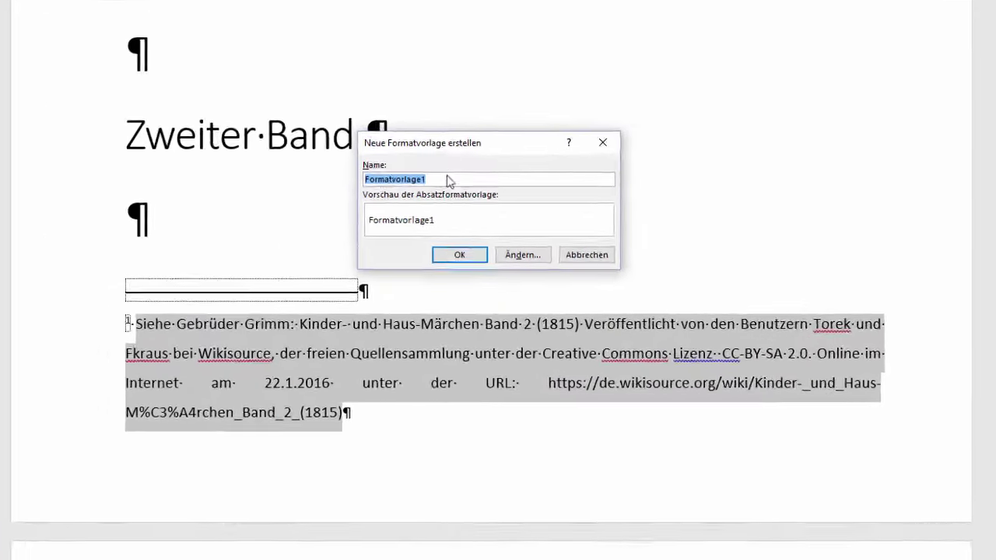
left_click_drag(447, 179, 337, 181)
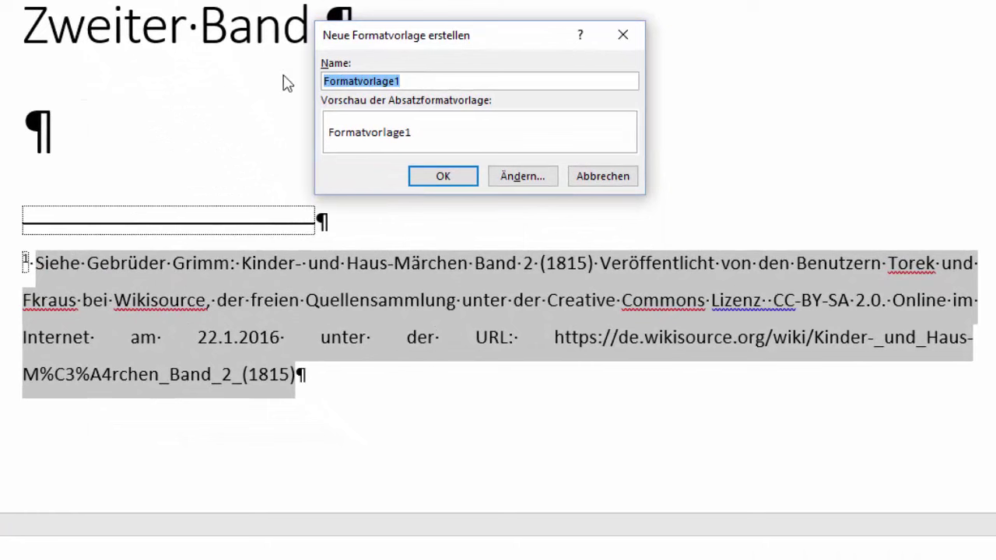
type("F")
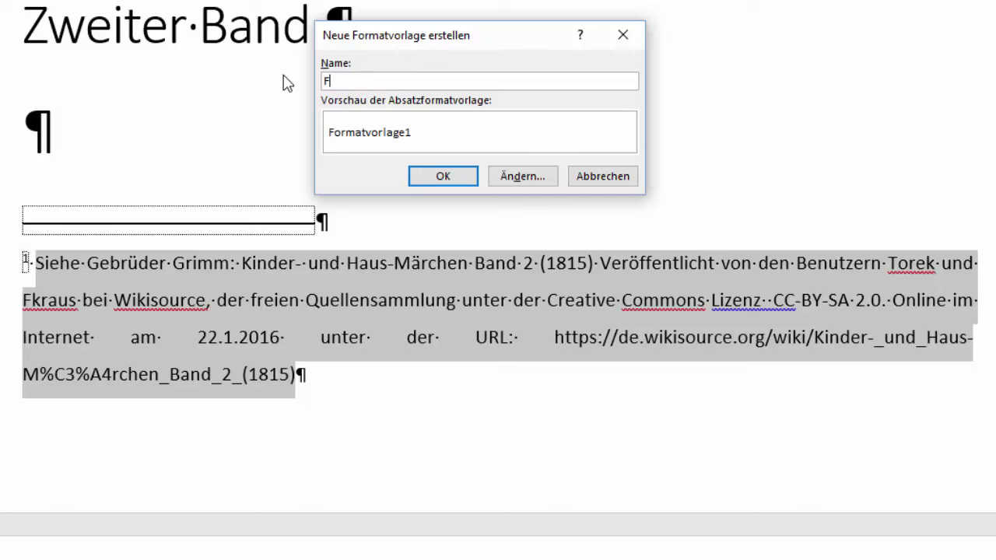
type("u")
type("ßnote")
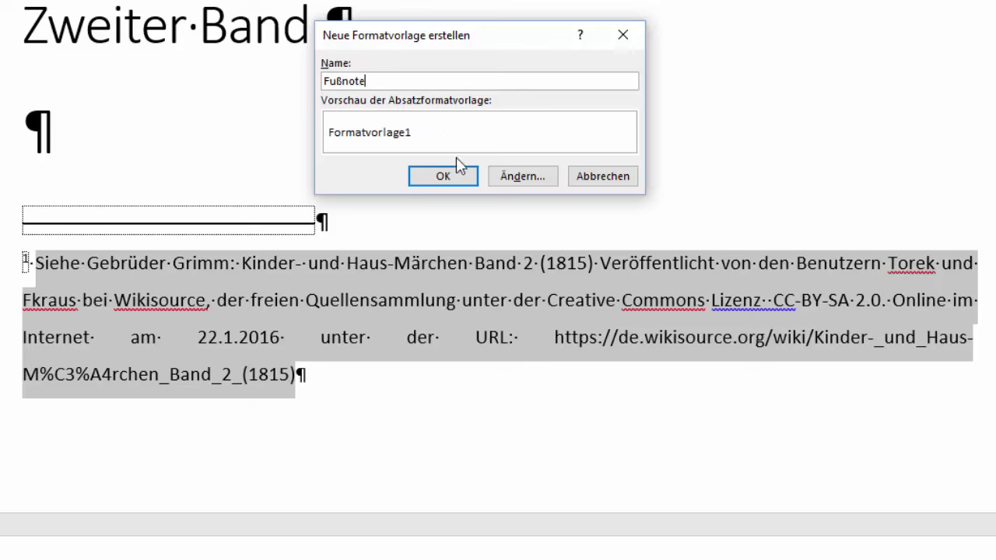
left_click(514, 178)
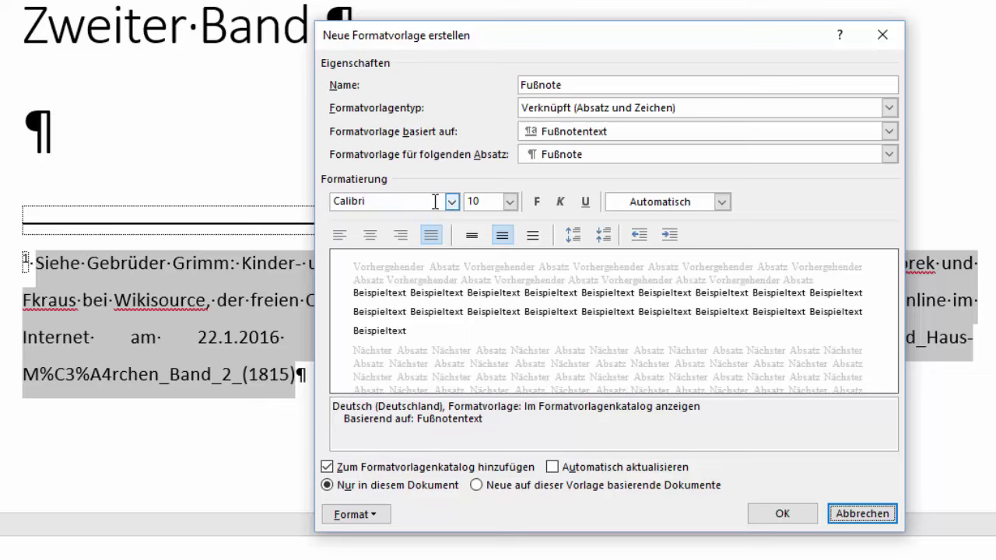
Change the Fußnote style's line spacing to Einfach and save the new style
left_click(366, 516)
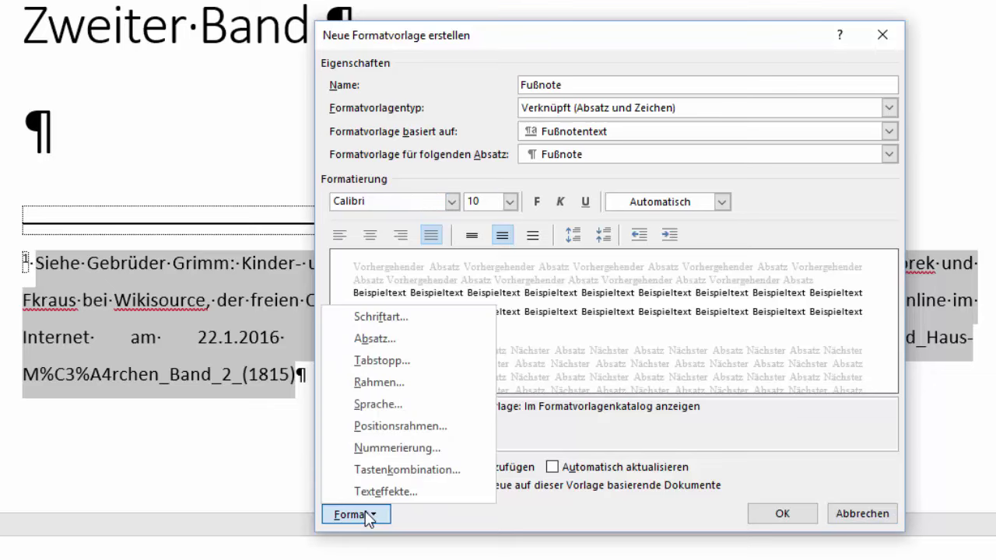
left_click(389, 341)
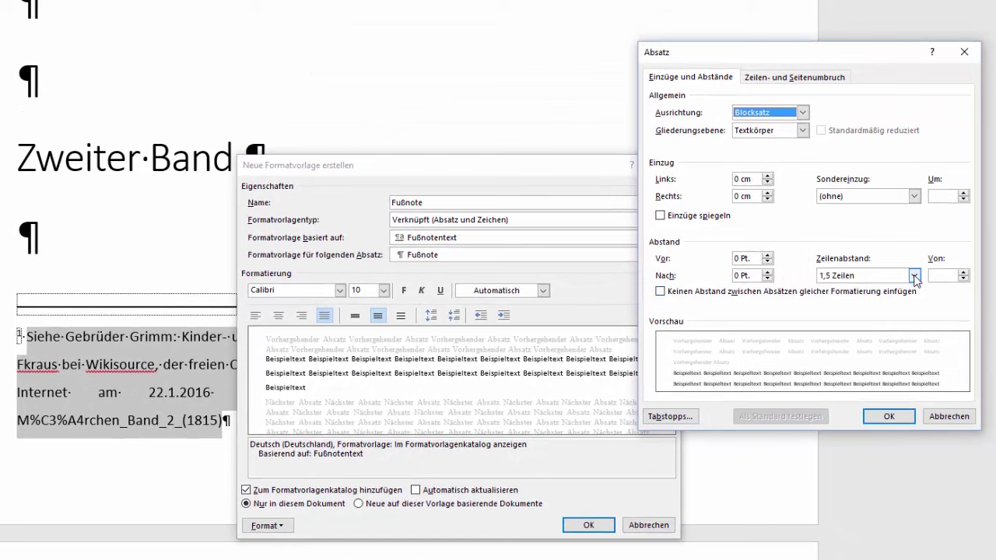
left_click(914, 275)
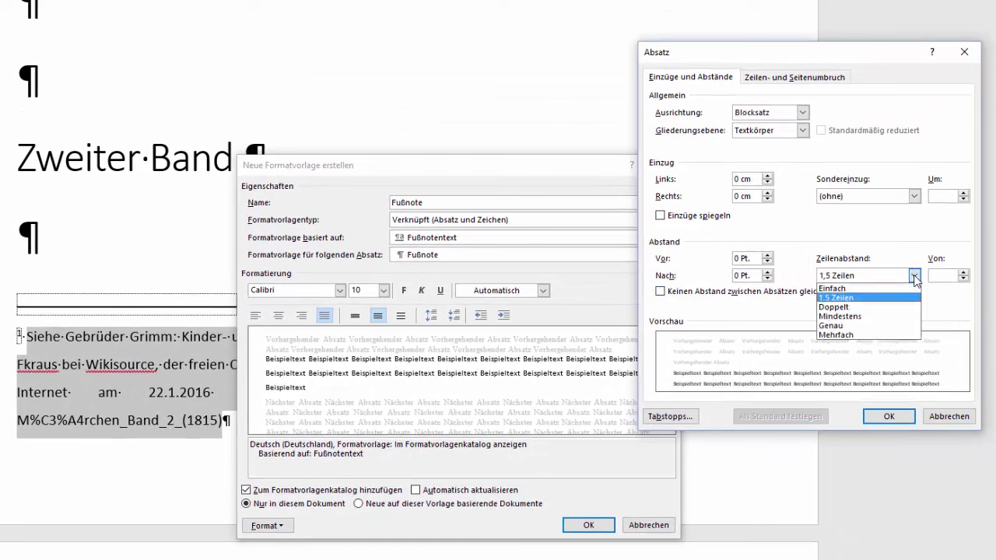
left_click(888, 288)
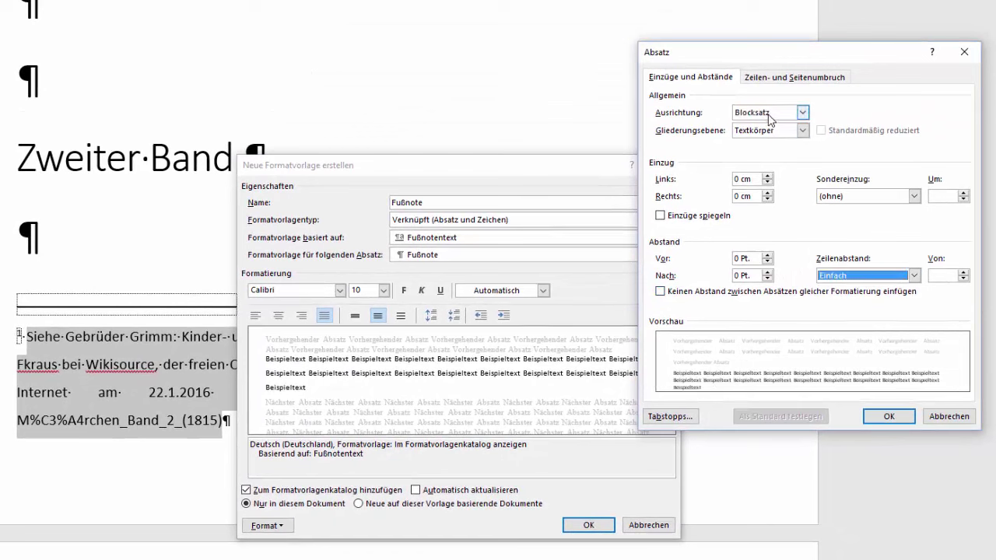
left_click(888, 416)
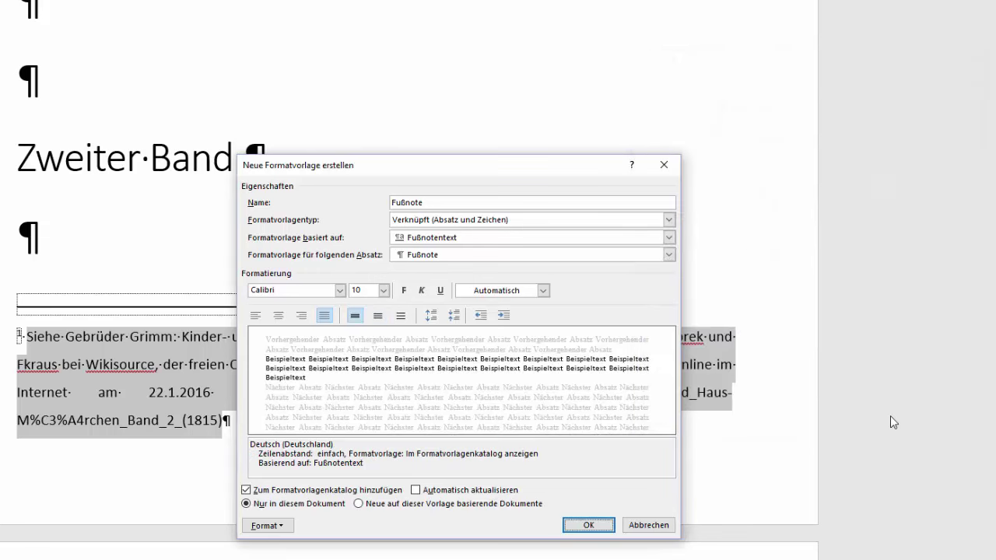
left_click(584, 531)
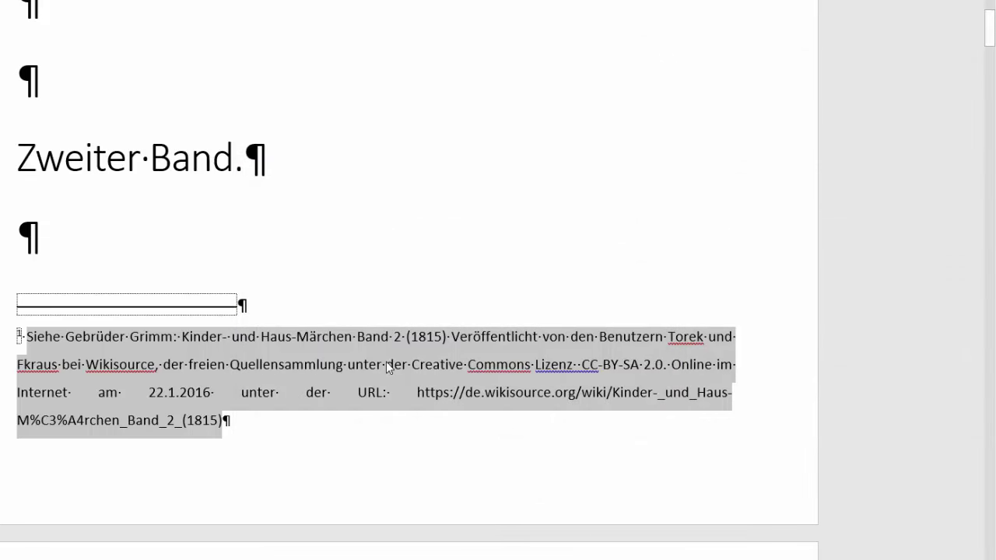
left_click(386, 364)
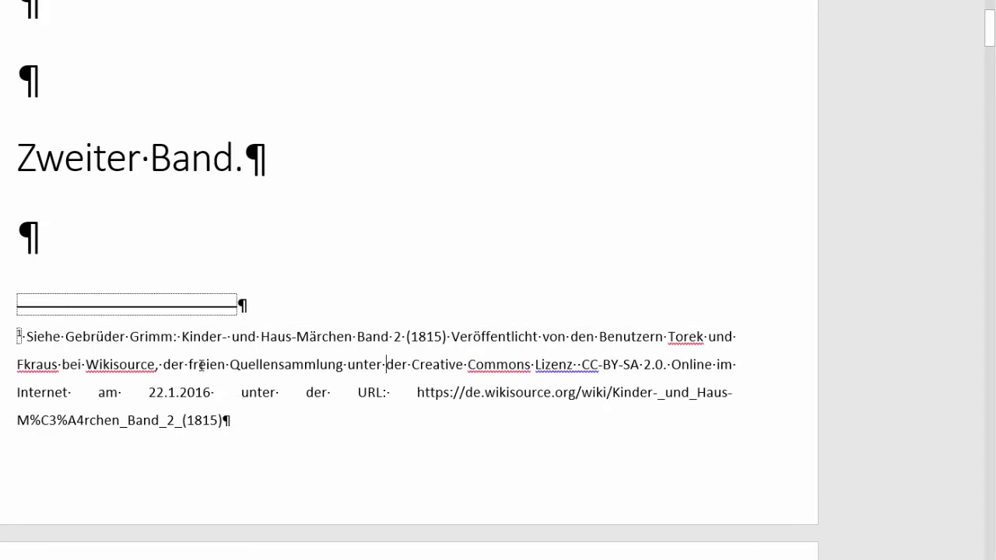
double_click(202, 364)
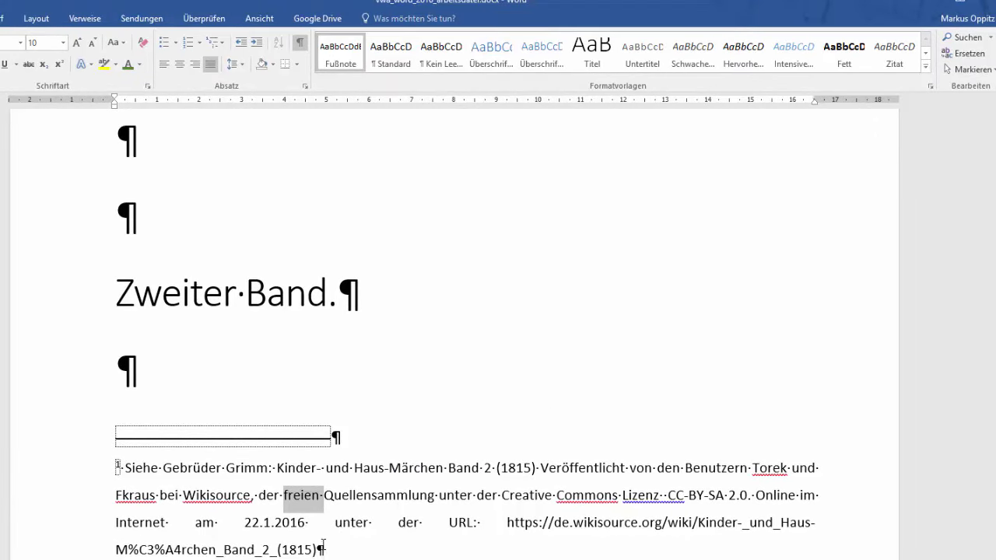
left_click(307, 527)
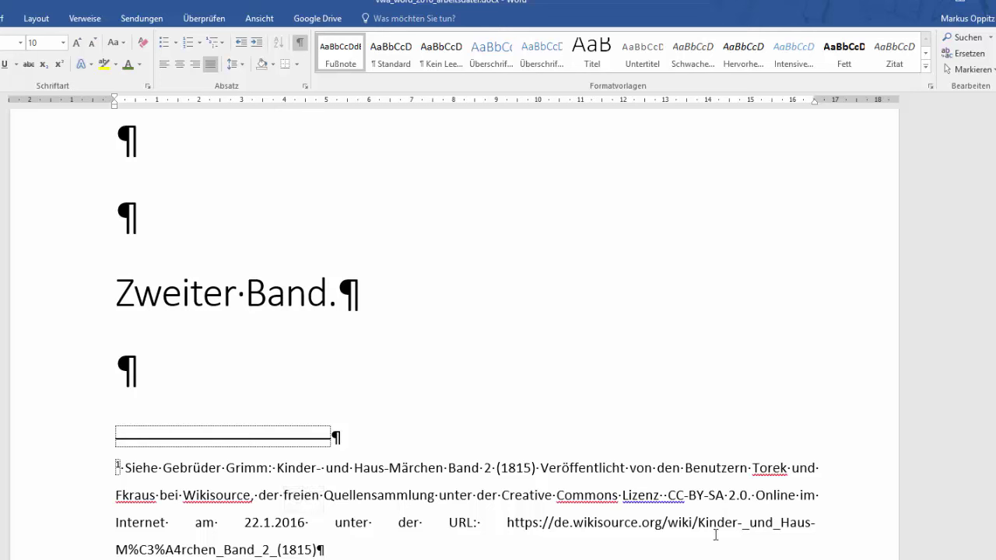